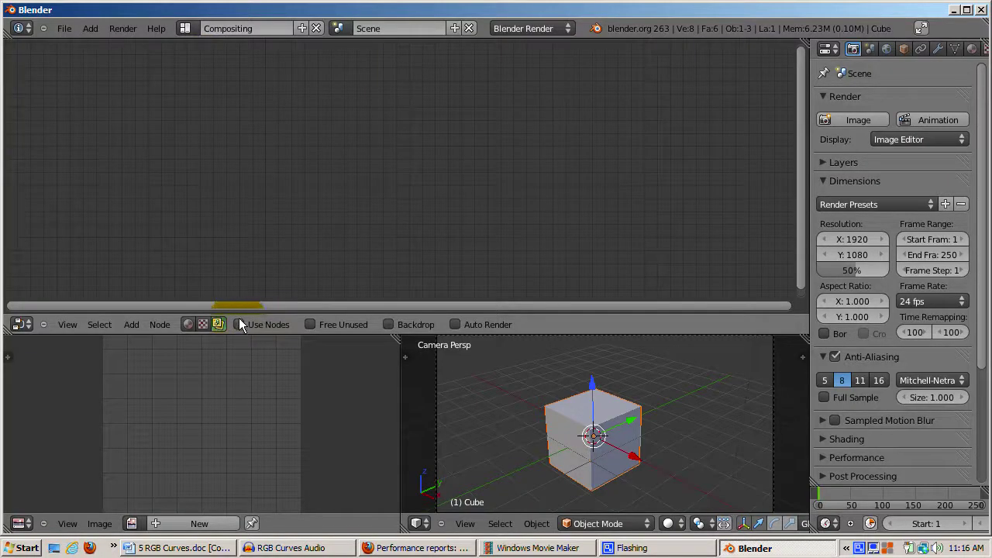
- Enable compositing nodes and spread the Render Layers and Composite nodes far apart to make room between them
click(239, 319)
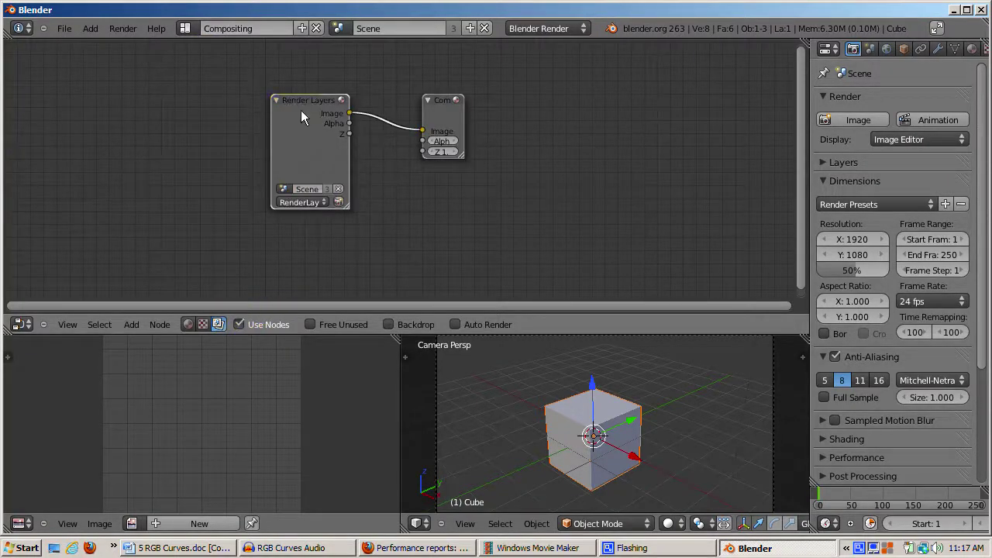
drag(300, 103, 127, 89)
drag(445, 98, 519, 81)
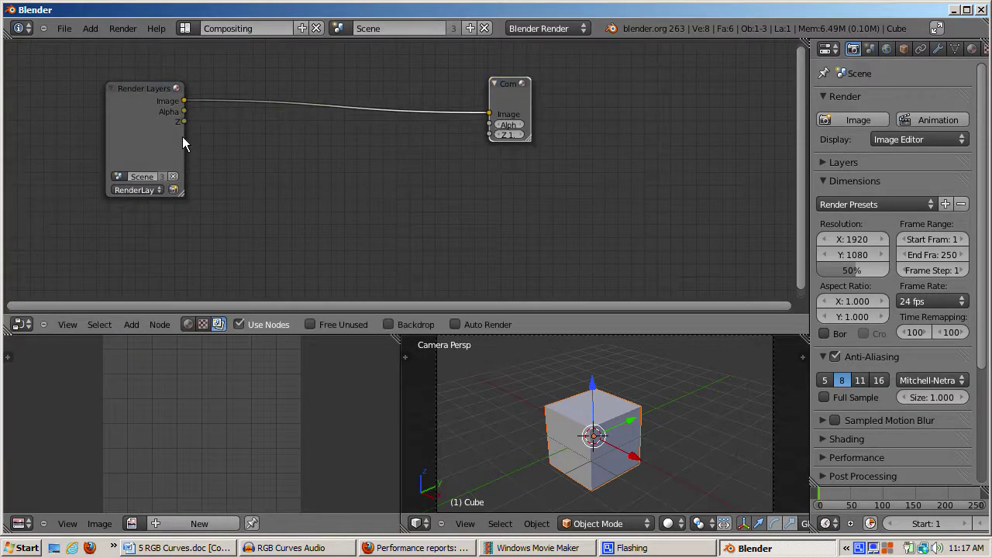
- Replace the Render Layers node with an Image input node positioned in the space it occupied
click(149, 92)
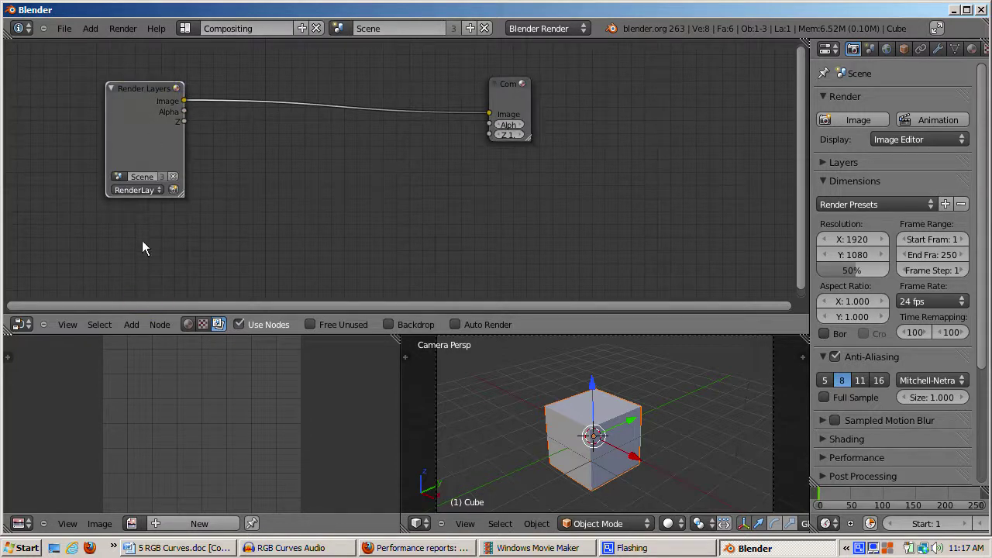
key(x)
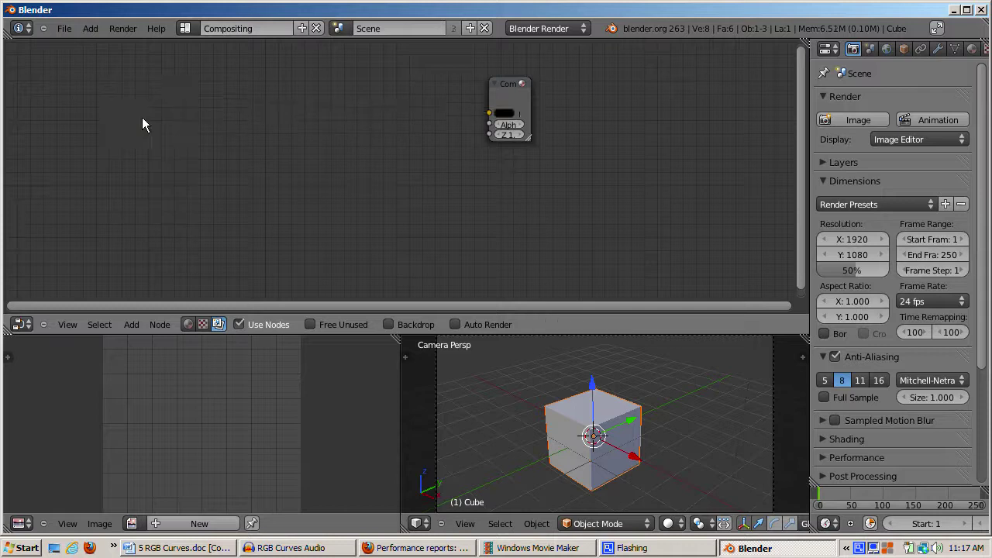
key(shift+a)
mouse_move(134, 106)
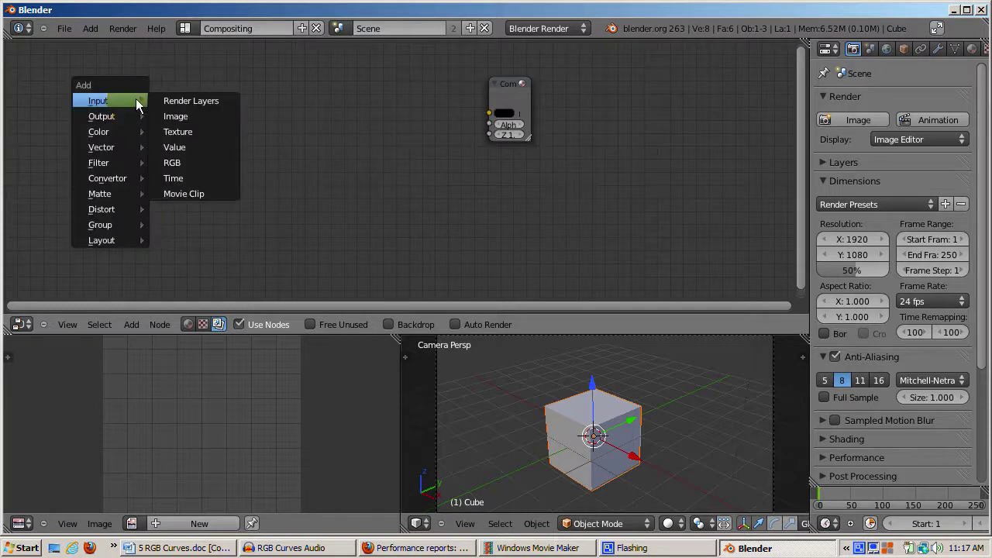
click(167, 116)
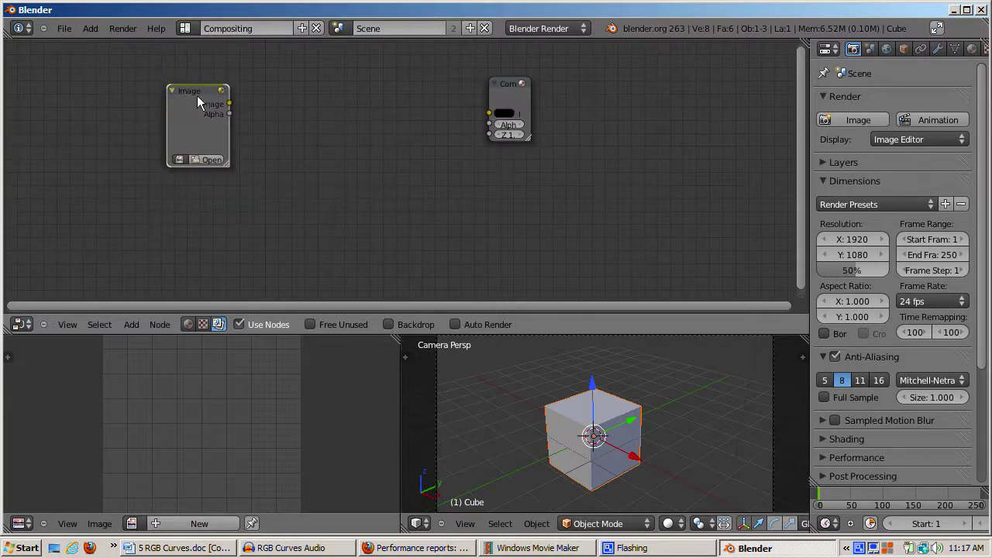
drag(198, 101, 137, 83)
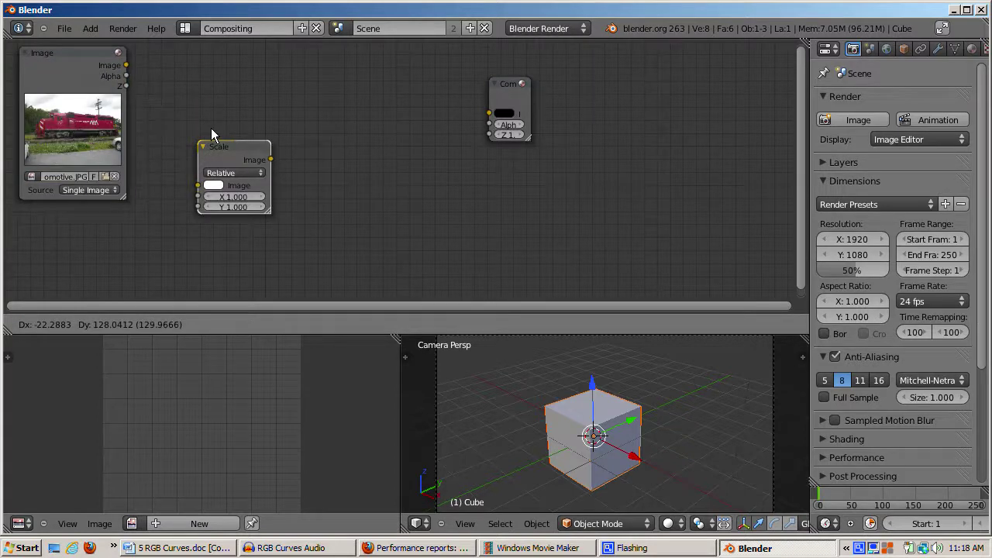
- Place the Scale node just beside the locomotive Image node
click(191, 43)
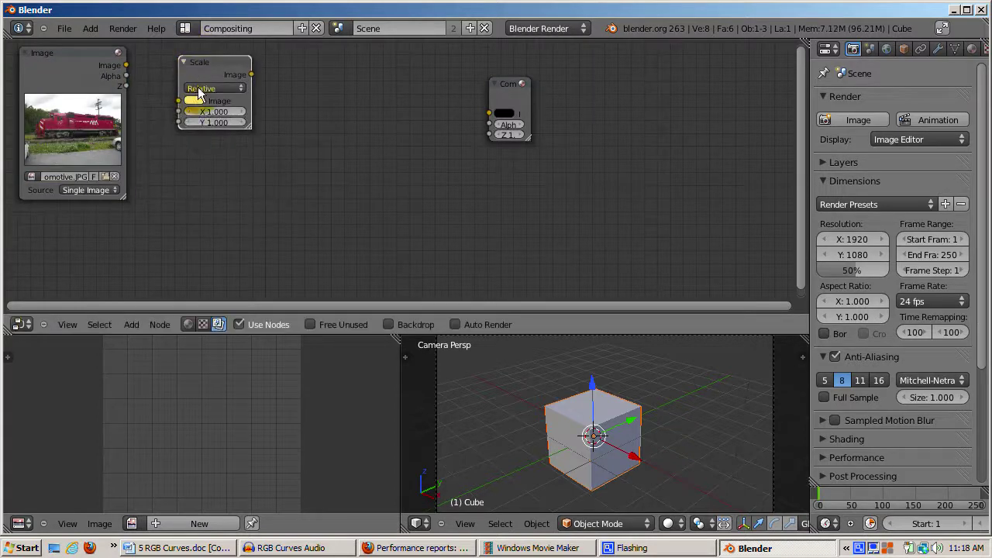
click(215, 113)
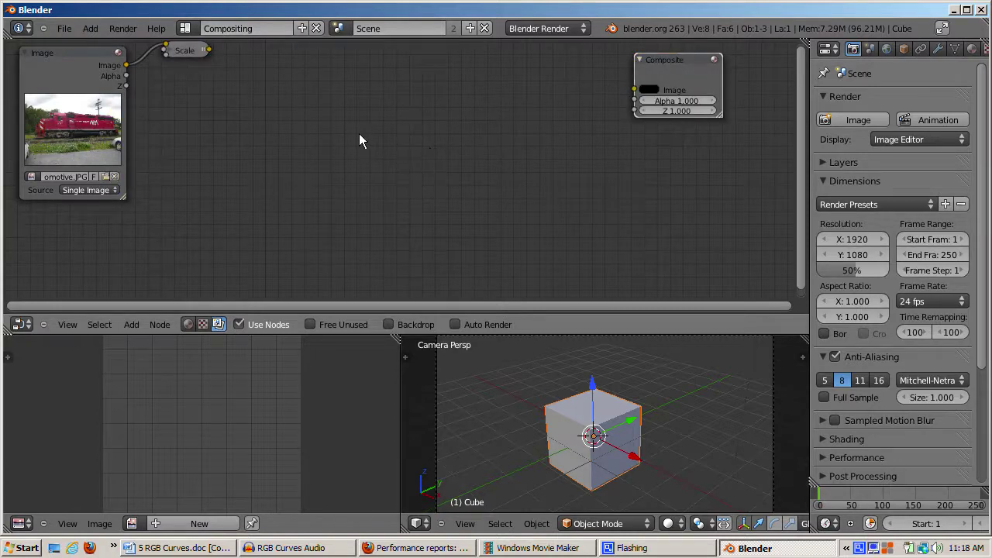
- Add an RGB Curves node between the Scale and Composite nodes and widen it
key(shift+a)
mouse_move(358, 93)
click(394, 90)
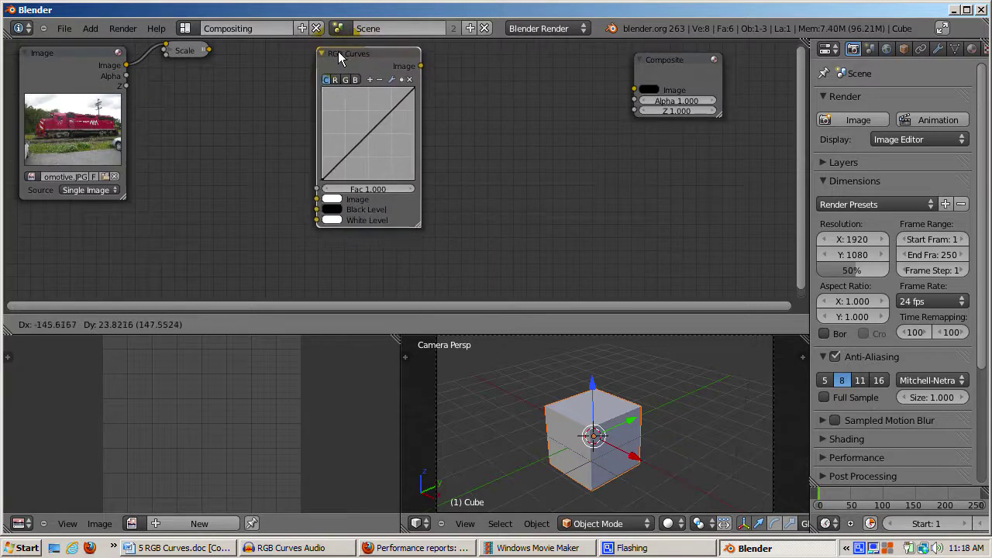
click(345, 55)
drag(422, 227, 487, 232)
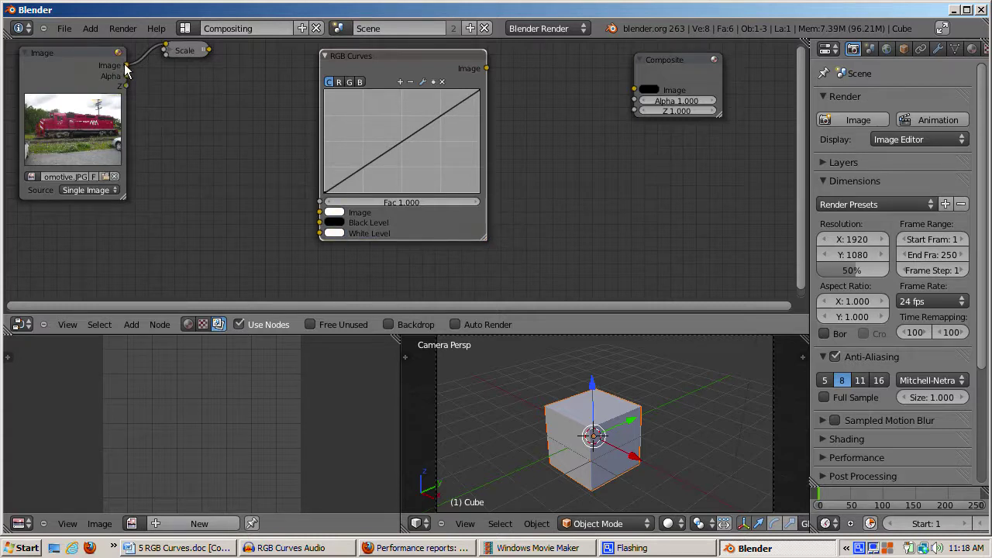
- Link the Image node through RGB Curves to Composite, and merge the 3D view area into the image editor
drag(125, 65, 319, 212)
click(486, 69)
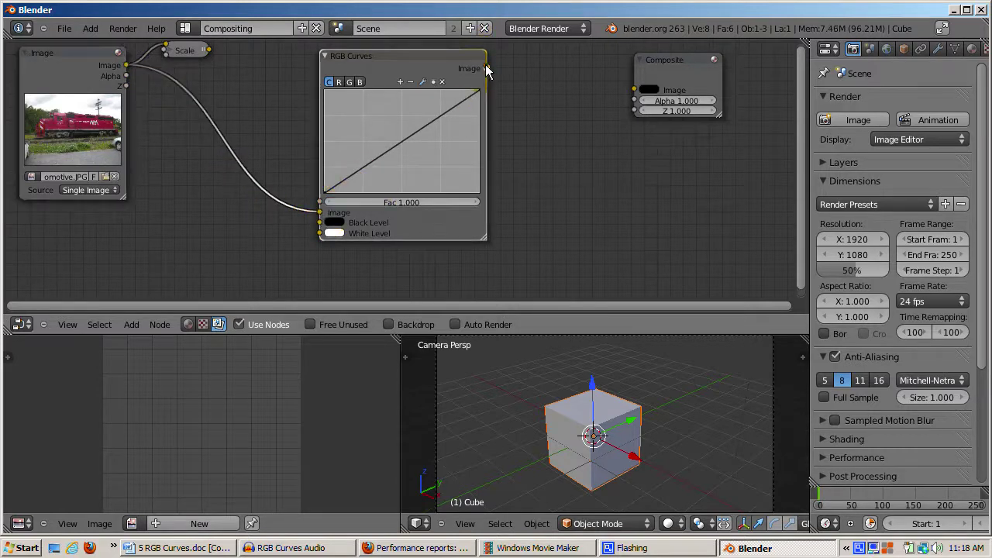
drag(488, 67, 632, 90)
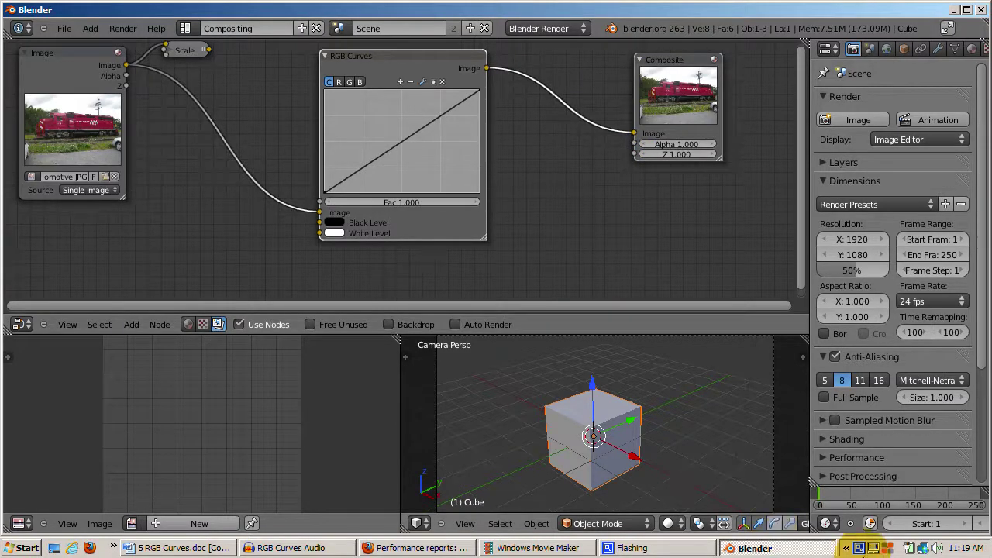
drag(397, 338, 453, 353)
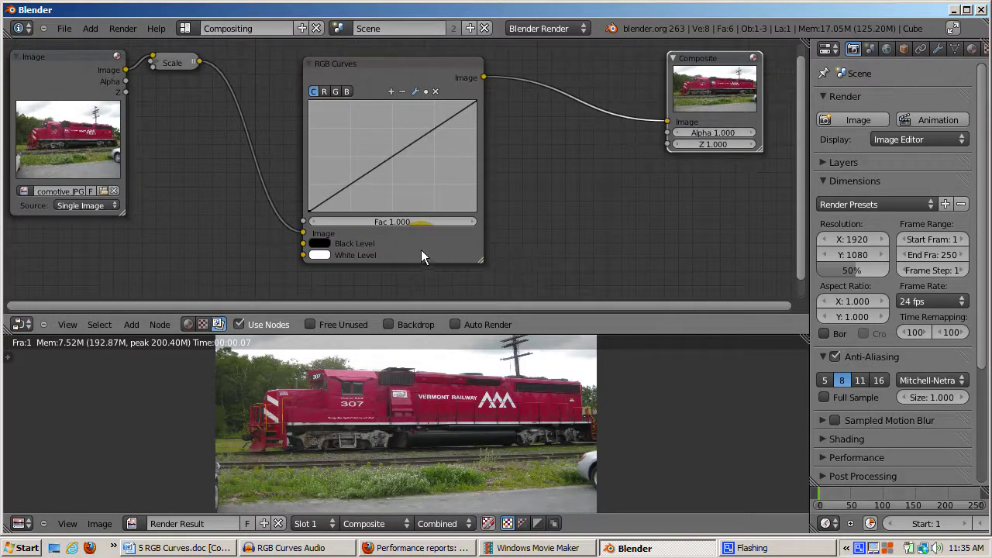
- Examine the C, R, G and B channel selectors and the diagonal curve of the RGB Curves node
click(323, 91)
click(346, 92)
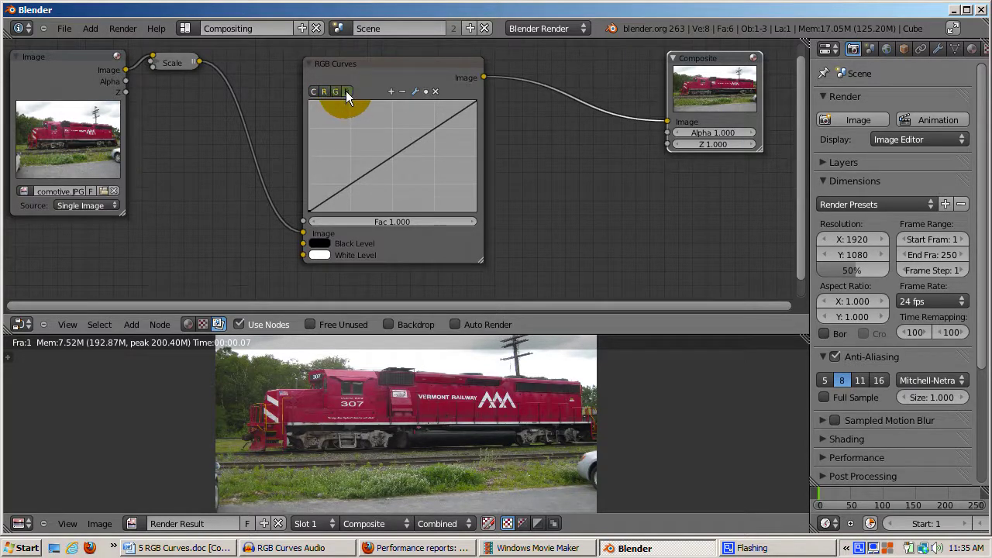
click(314, 91)
click(341, 177)
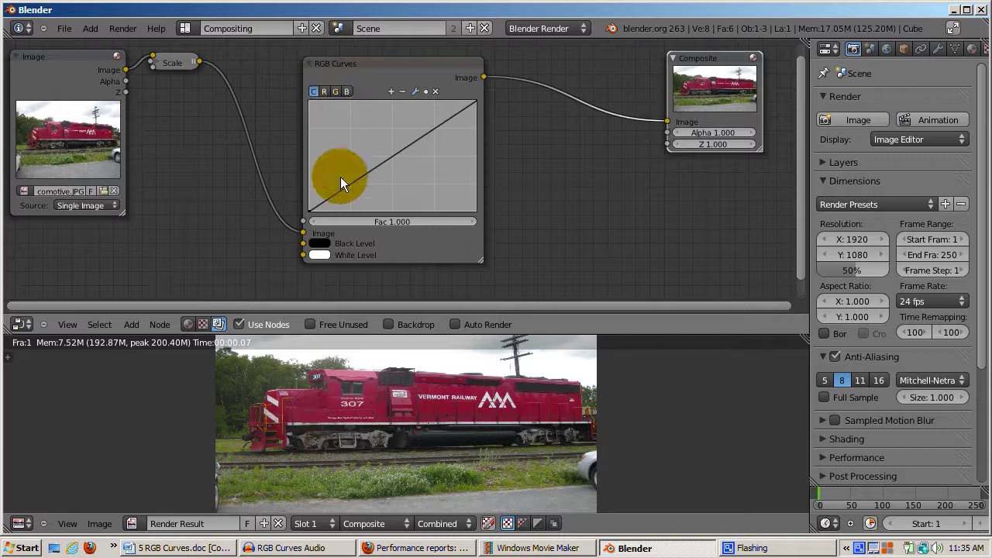
drag(340, 177, 369, 173)
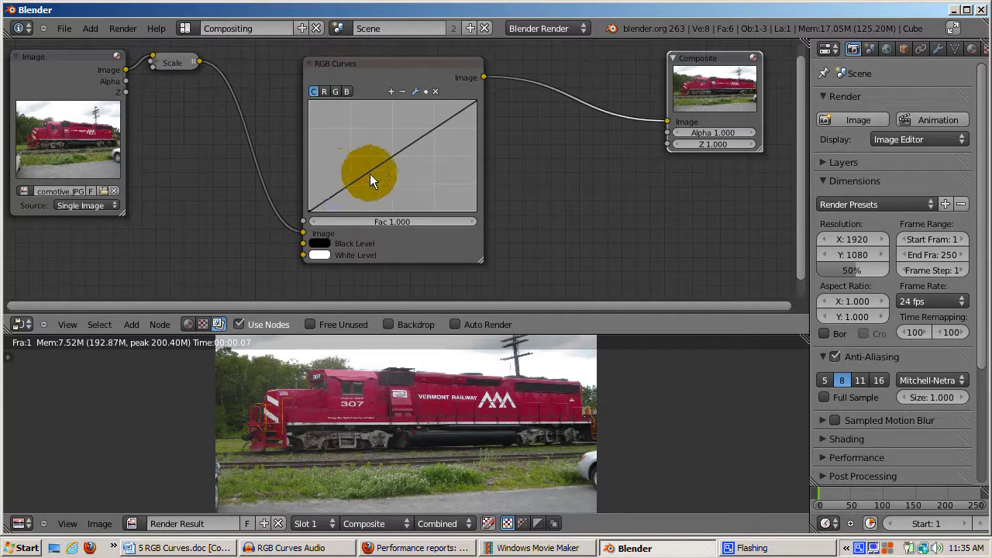
click(315, 93)
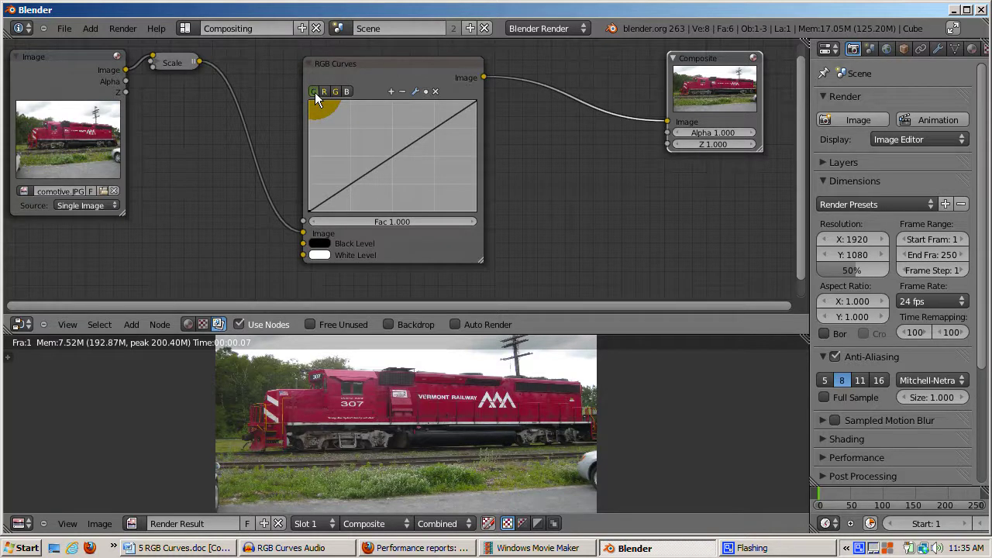
click(333, 139)
drag(335, 151, 320, 208)
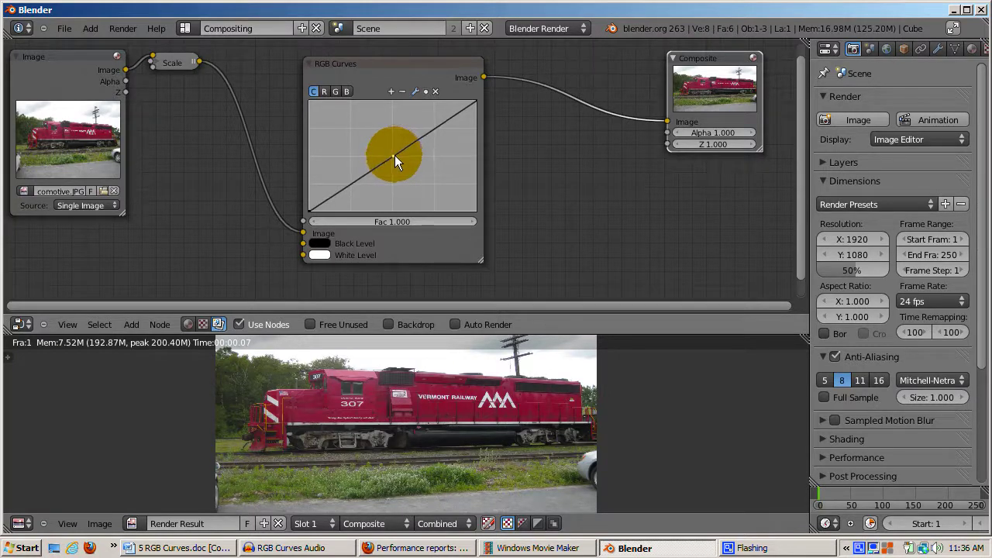
- Add a midpoint to the combined curve, test it above and below the diagonal, and return it to the centre
drag(393, 155, 359, 130)
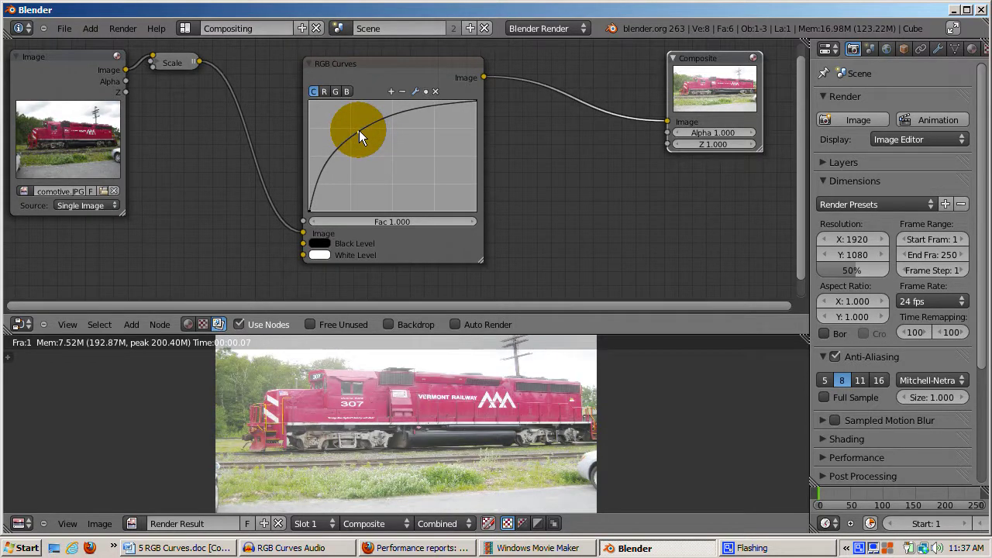
click(372, 415)
drag(359, 132, 423, 184)
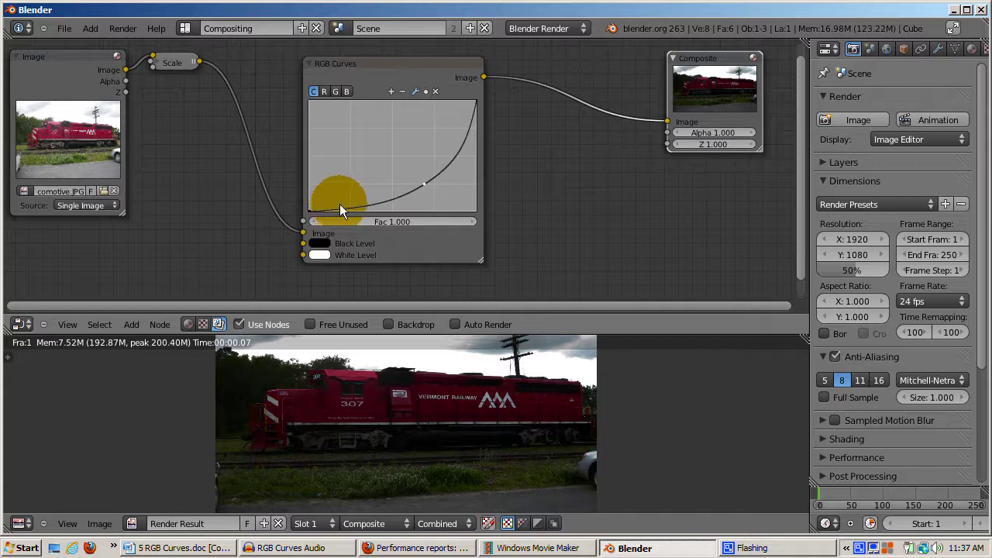
drag(424, 183, 392, 154)
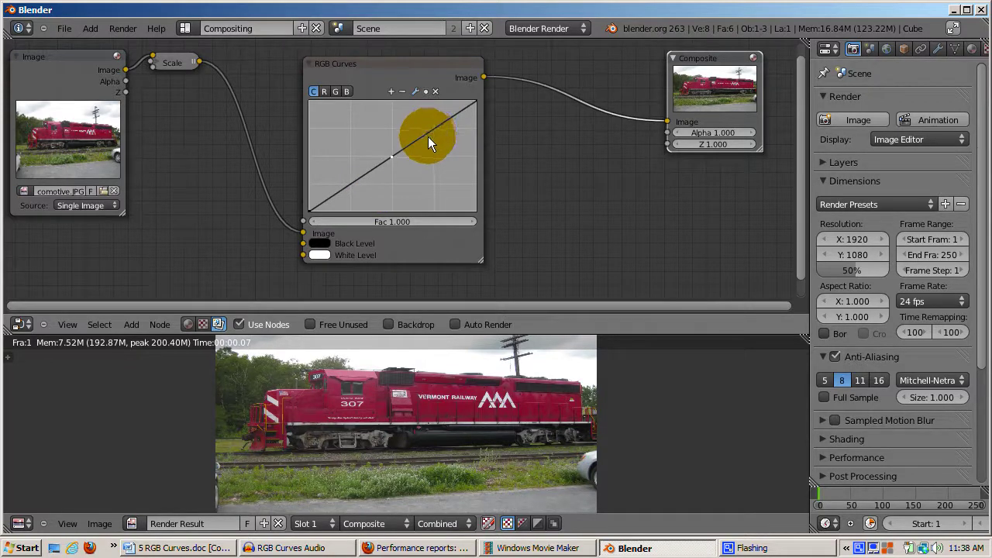
- Shape the combined curve into an S by adding a raised upper point and moving the middle point below the diagonal
drag(427, 134, 422, 106)
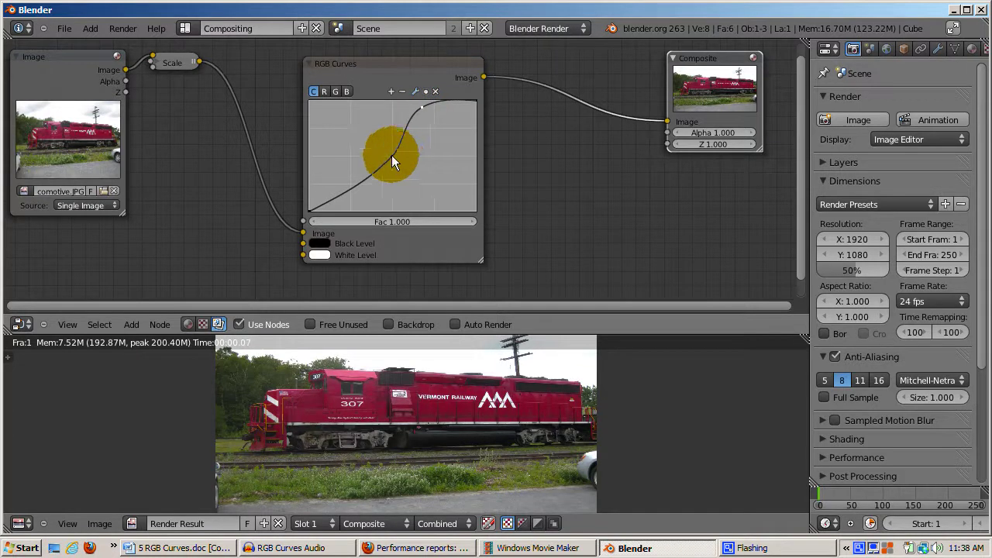
drag(392, 155, 369, 199)
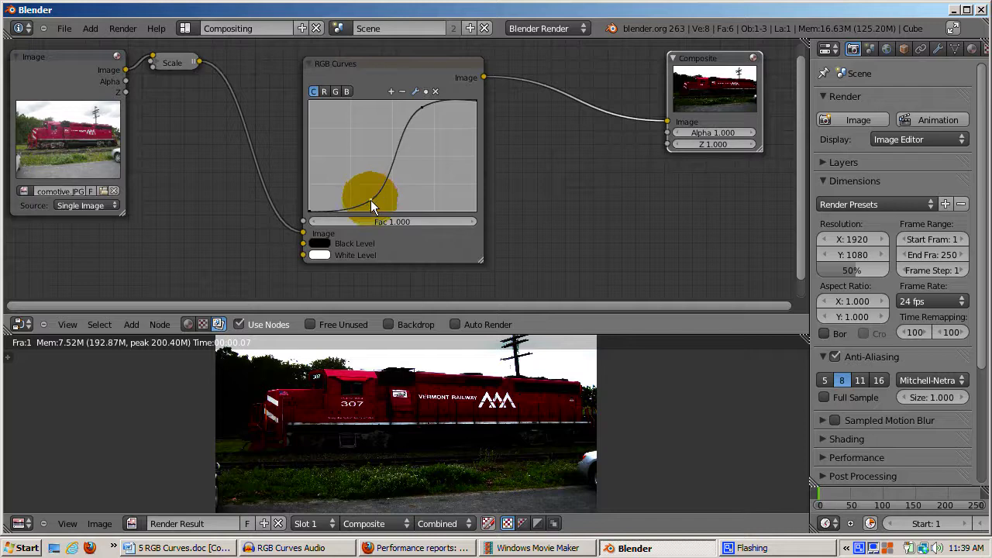
drag(370, 200, 372, 179)
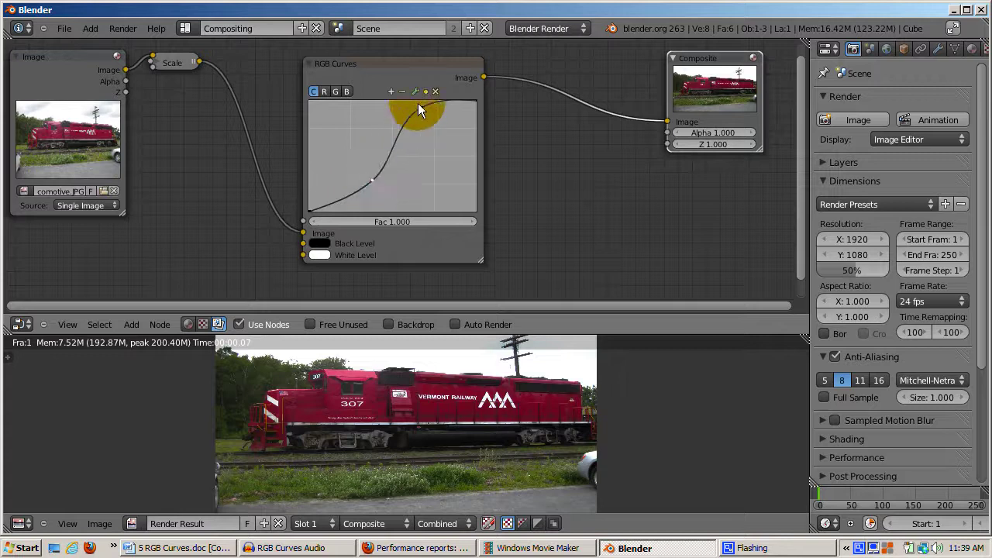
- Steepen the middle of the S-curve by moving its upper control point inward and slightly lower
drag(423, 110, 414, 110)
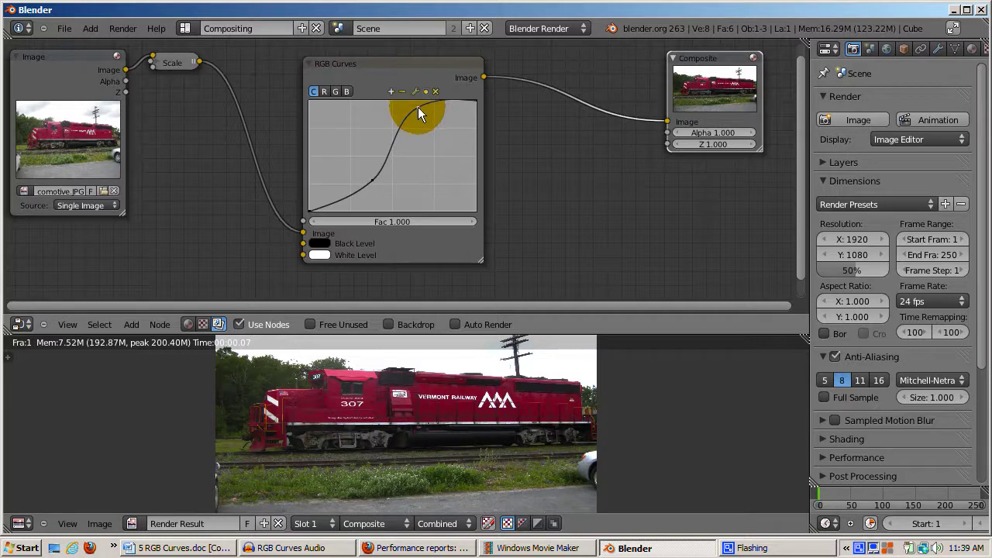
drag(417, 107, 387, 105)
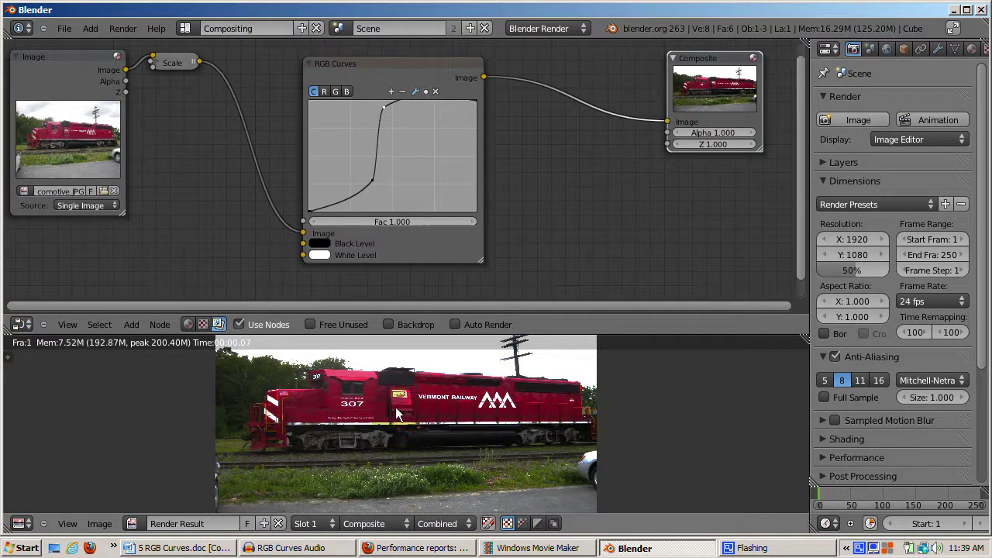
click(376, 231)
drag(377, 233, 392, 125)
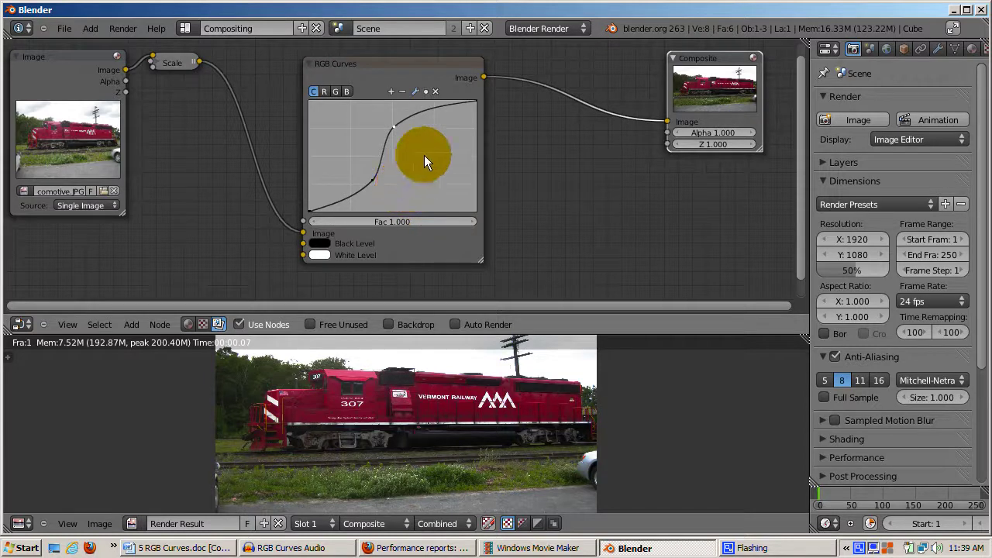
- Add a control point on the steep middle section of the curve and nudge it slightly down
click(383, 151)
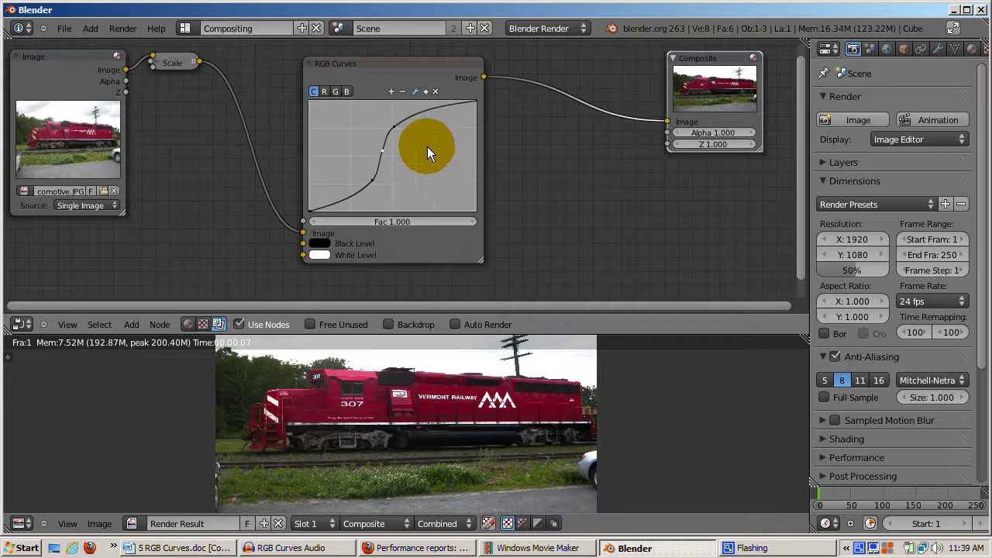
drag(382, 152, 382, 156)
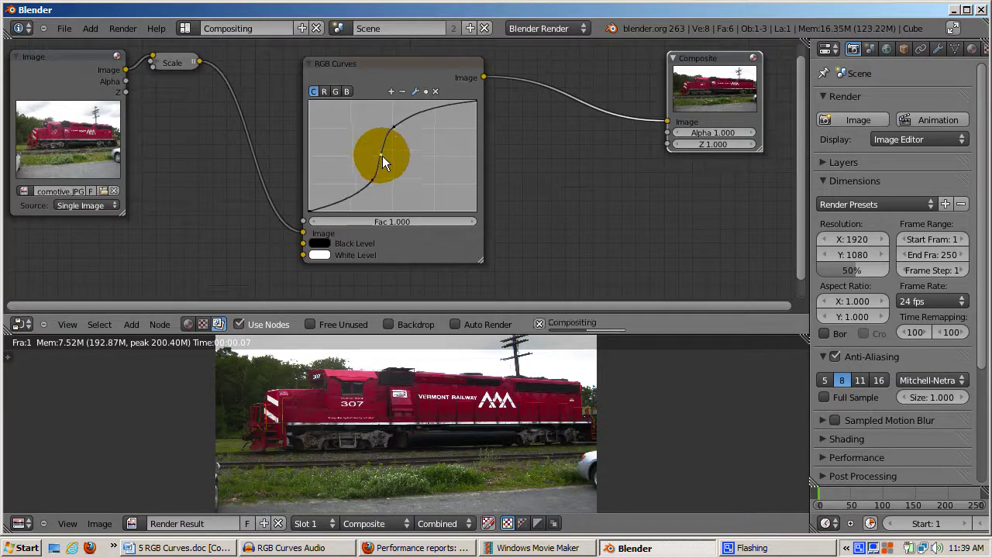
- Try deleting the new middle curve point, and undo the deletion of the RGB Curves node
click(434, 92)
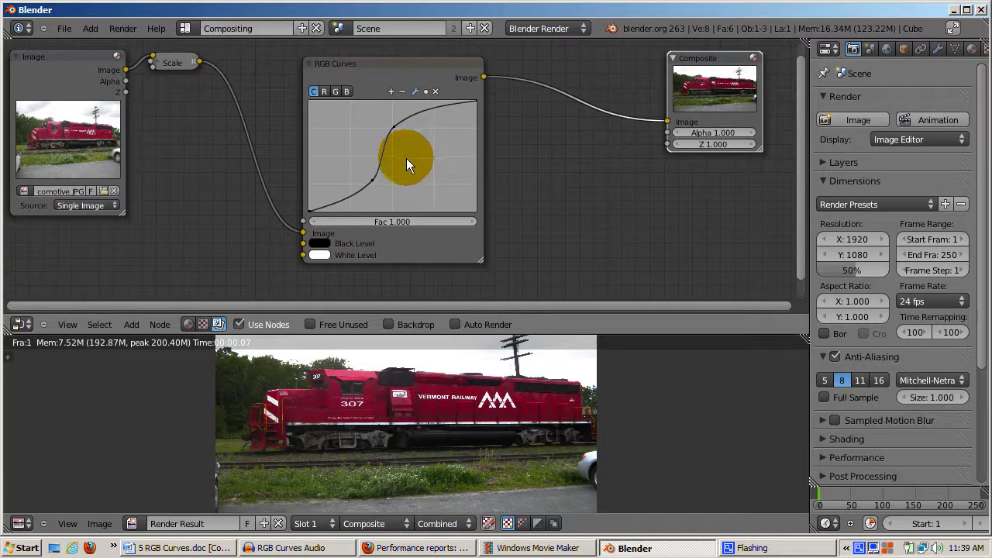
key(x)
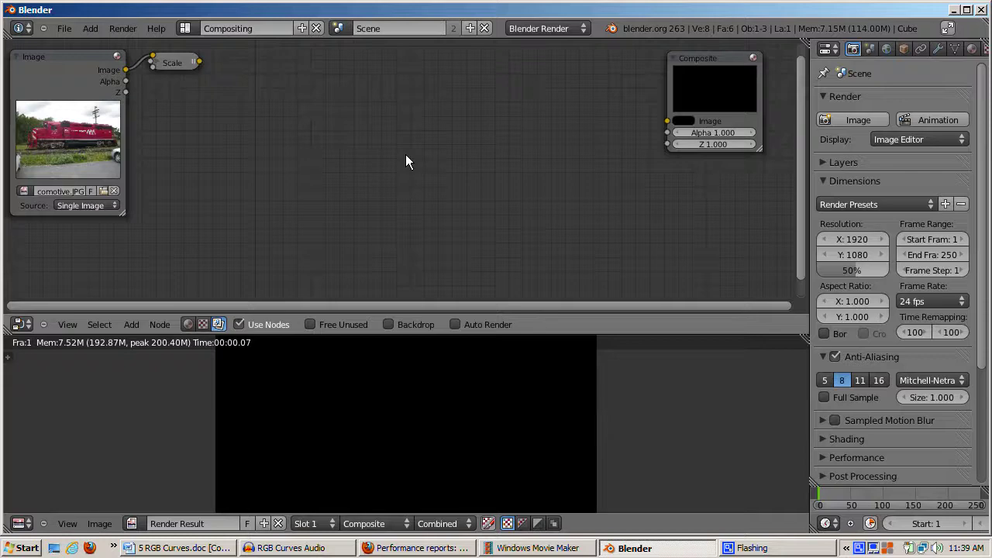
key(ctrl+z)
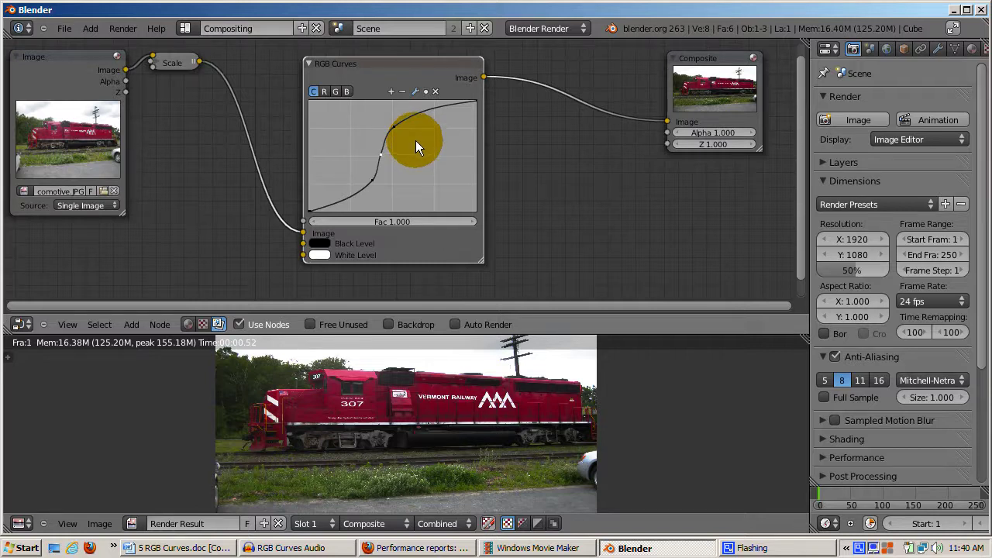
- Add a control point on the lower section of the curve and raise it into a hump in the dark tones
click(368, 179)
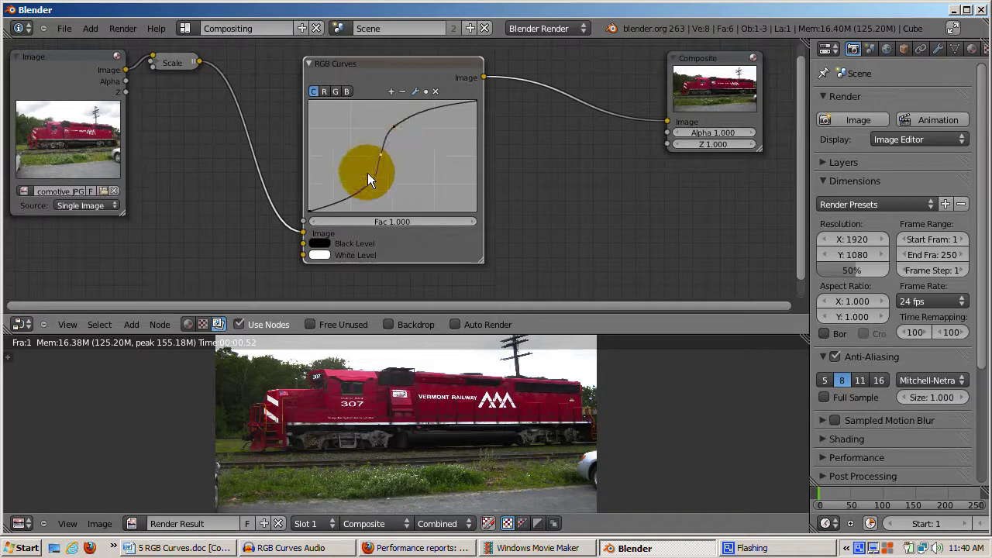
drag(351, 191, 343, 163)
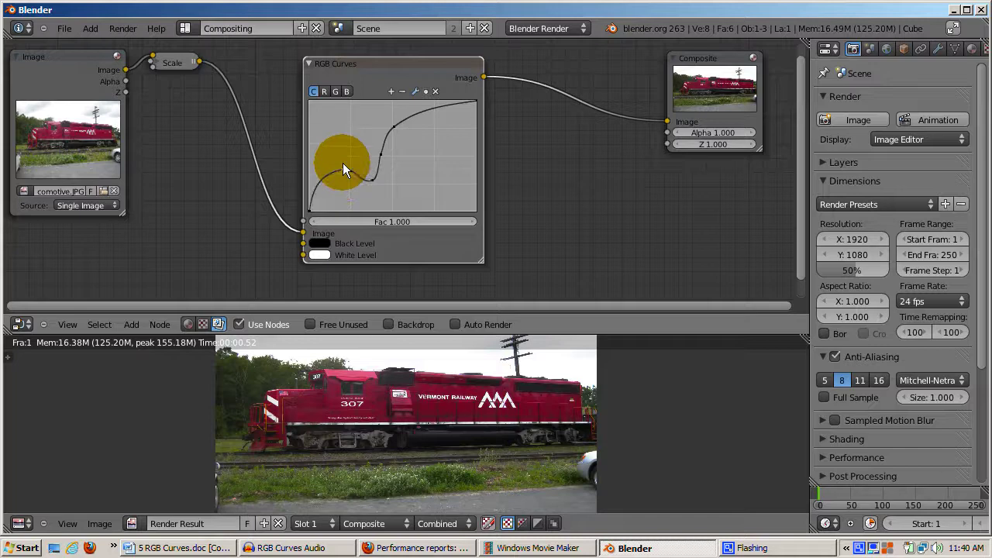
- Pull the combined curve's highlights down with a new control point, and reset the whole curve to a straight diagonal
drag(428, 104, 436, 131)
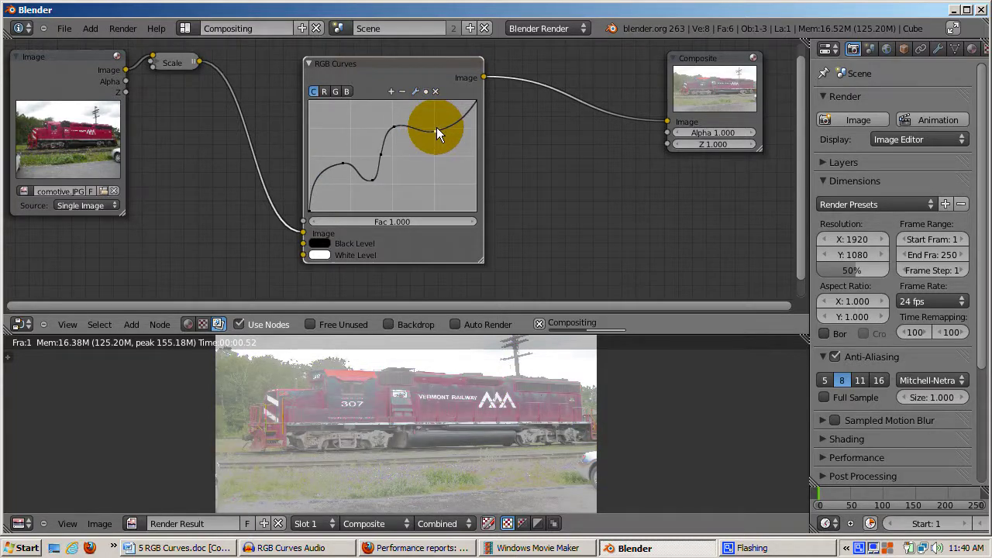
click(415, 91)
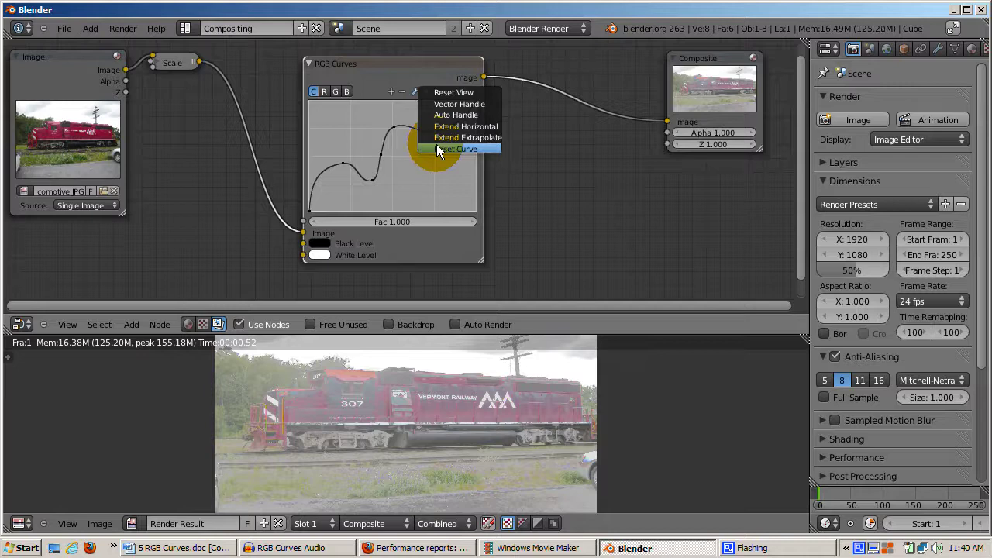
click(436, 147)
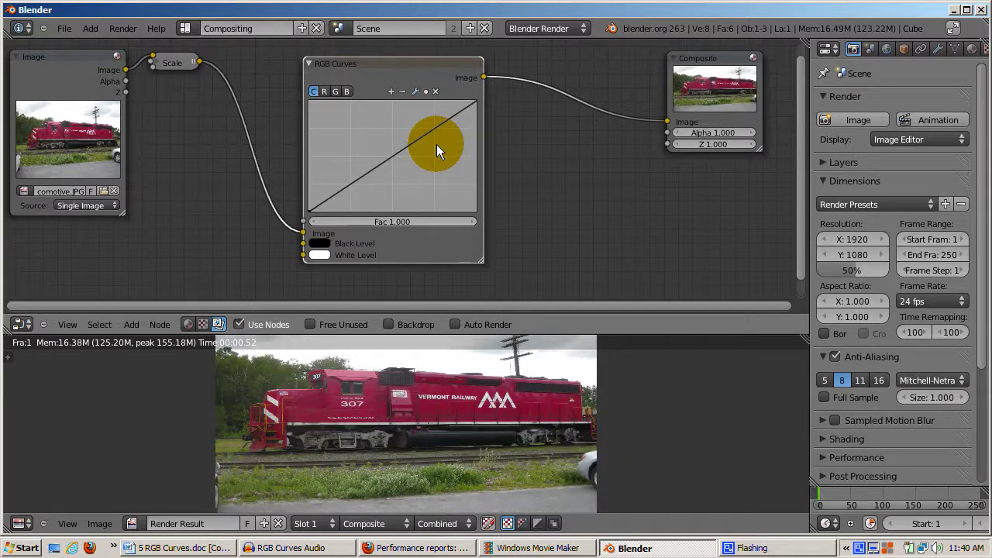
- Set the RGB Curves node's Black Level to blue (B 1.000) and its White Level to red (G and B 0.000)
click(322, 243)
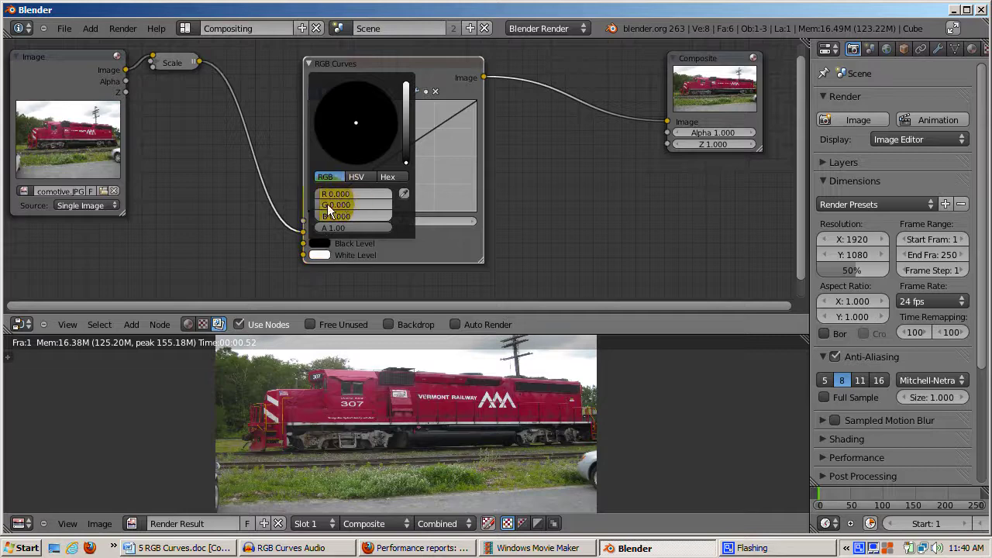
drag(328, 216, 416, 214)
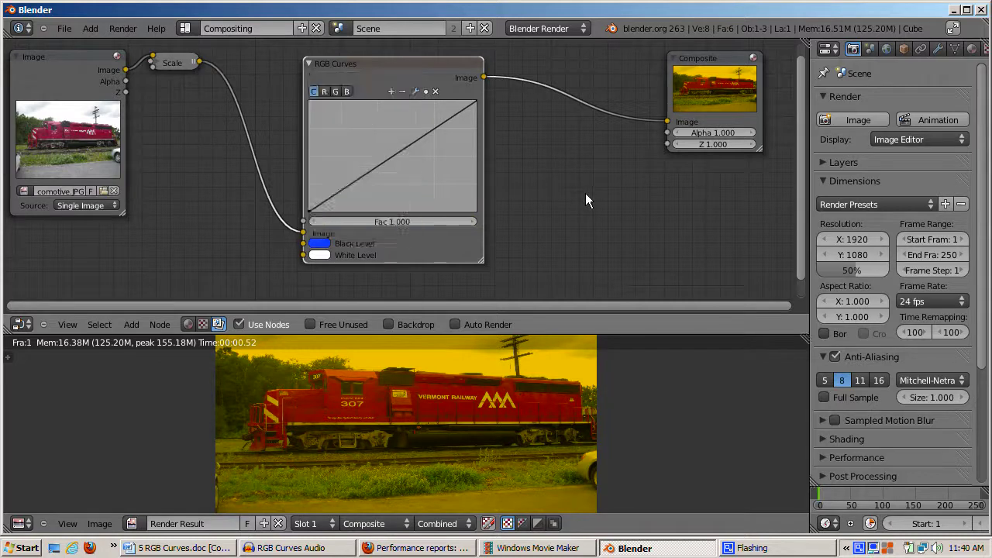
click(320, 255)
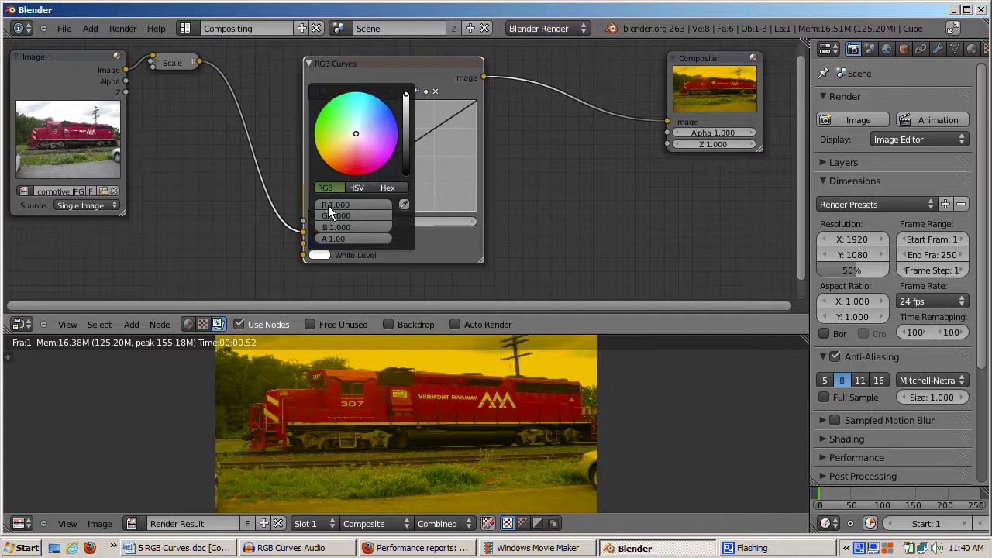
mouse_move(329, 214)
mouse_down()
mouse_move(401, 204)
mouse_move(388, 215)
mouse_move(310, 215)
mouse_up()
drag(388, 228, 314, 230)
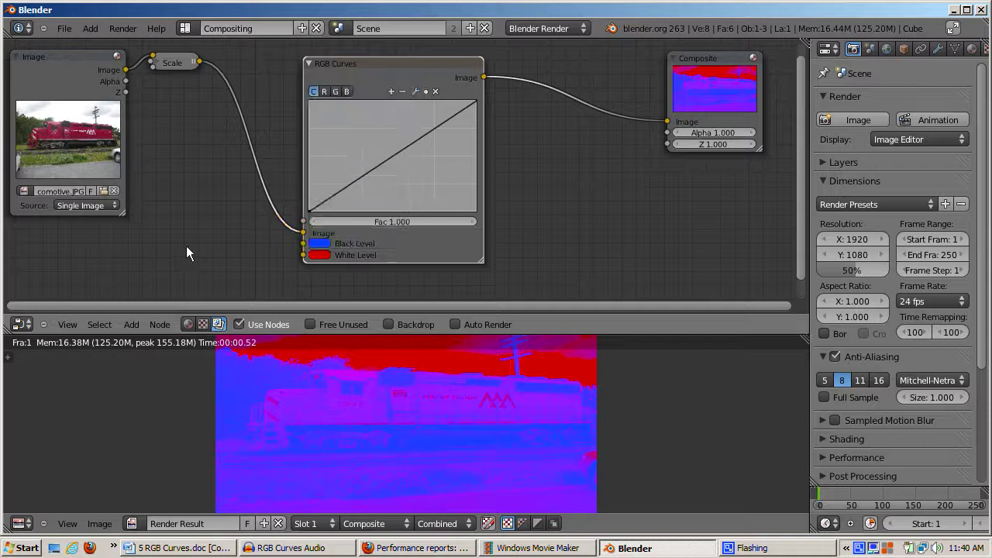
click(383, 439)
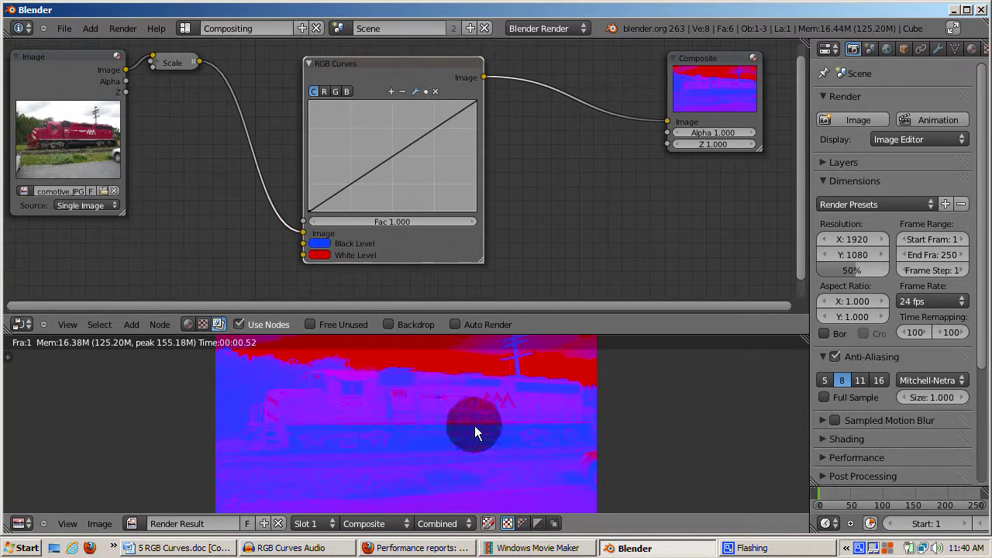
drag(471, 423, 427, 371)
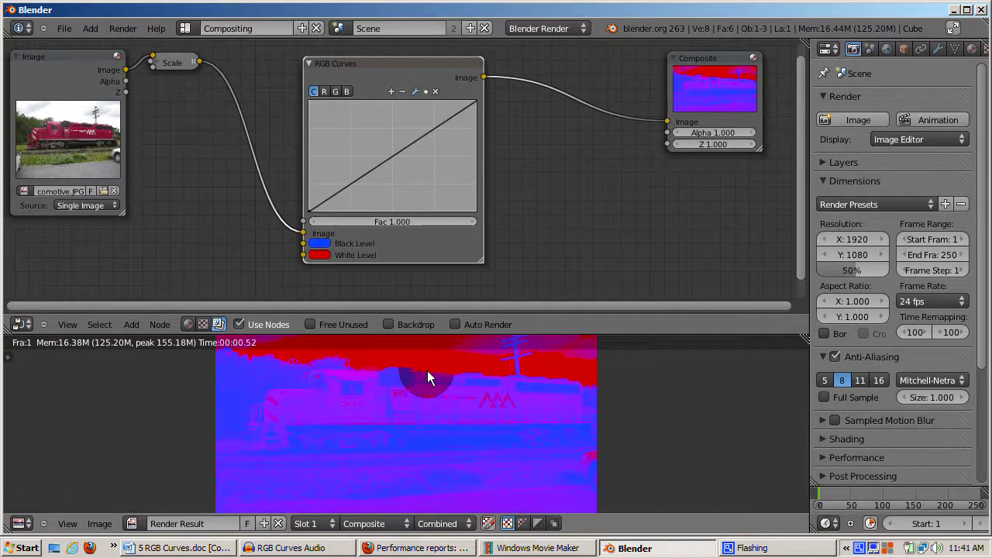
- Restore the Black Level to black by setting B to 0.000 and the White Level to white with G and B at 1.000
click(319, 243)
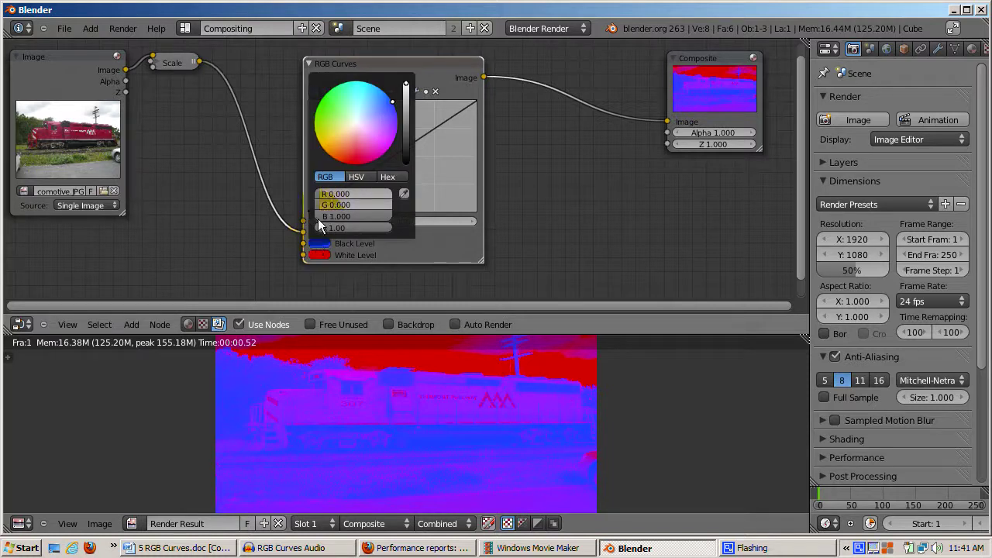
drag(388, 221, 302, 221)
click(319, 255)
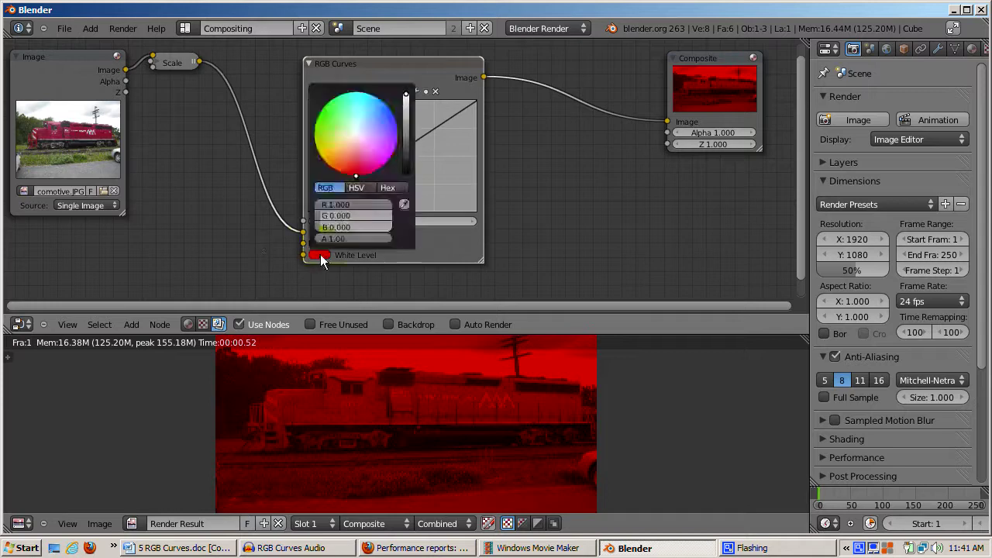
click(322, 215)
drag(319, 219, 412, 215)
drag(317, 228, 406, 224)
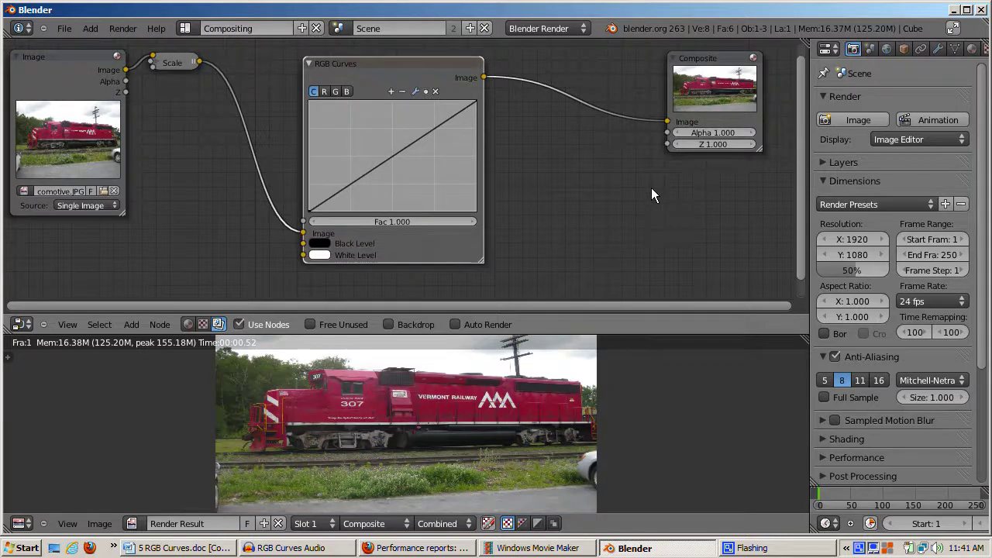
- Lower the red channel curve's upper tones and raise a midtone point into a hump, and bow the green channel curve strongly upward
drag(362, 163, 423, 194)
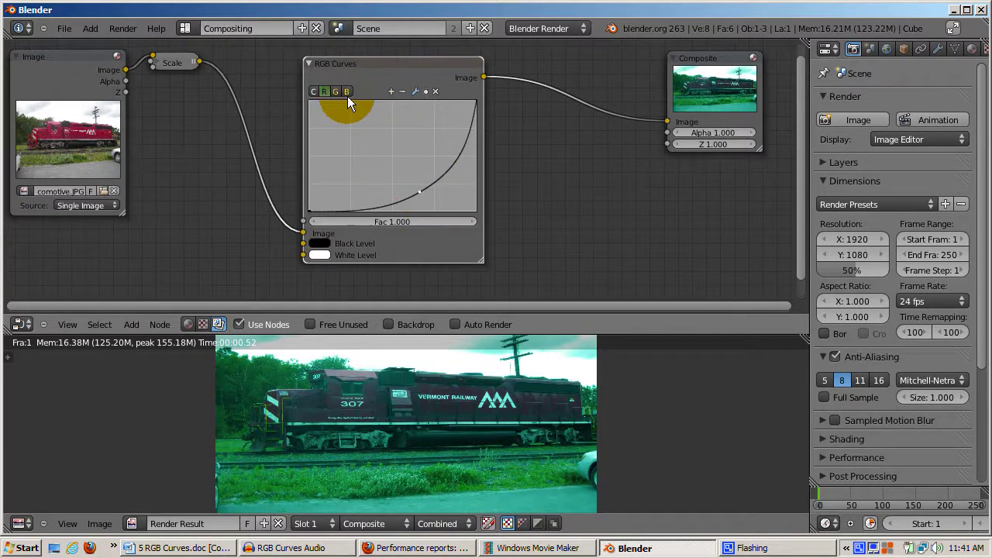
drag(432, 184, 403, 145)
click(337, 92)
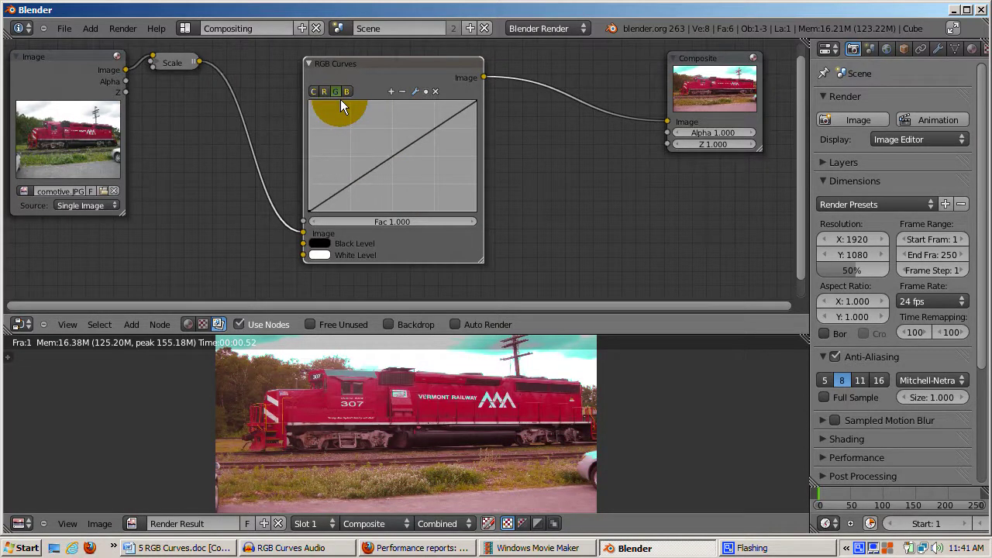
drag(386, 151, 379, 114)
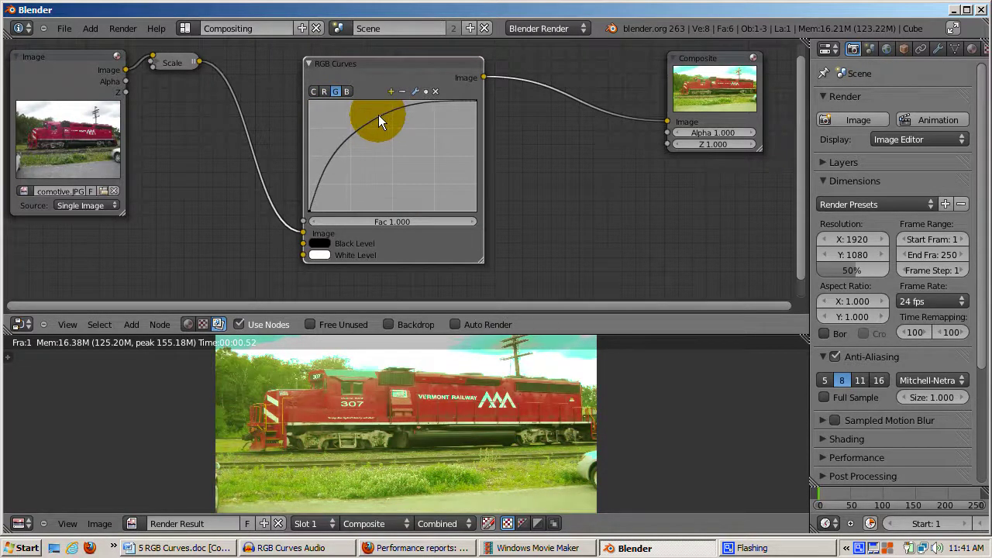
- Shape the blue channel curve with a raised point in the darker tones and a lowered point in the upper tones
click(348, 92)
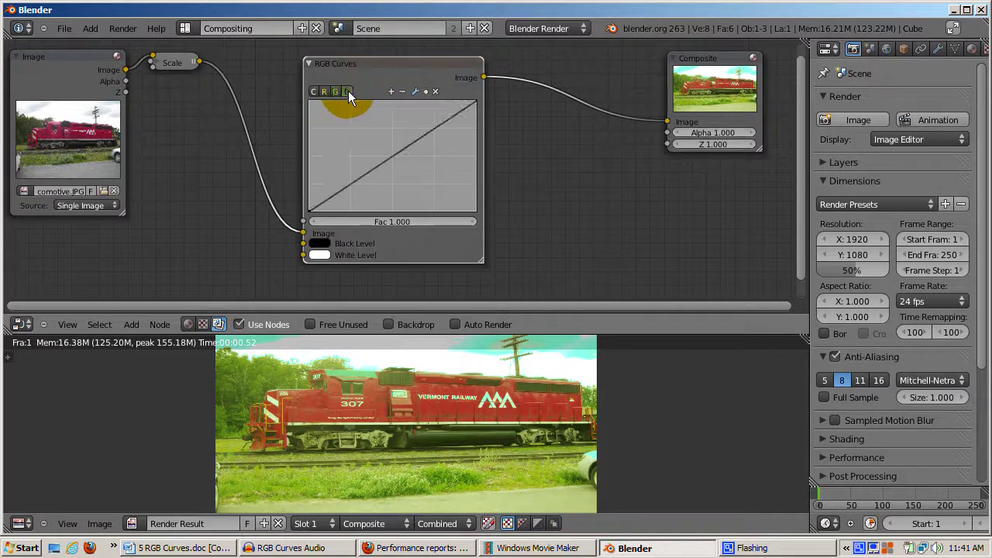
drag(399, 147, 369, 160)
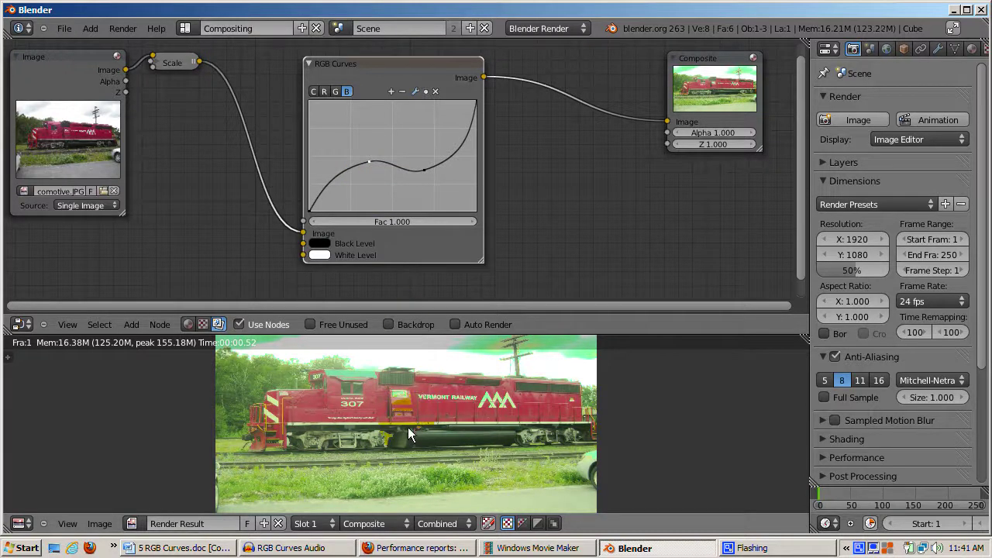
drag(407, 427, 427, 402)
click(371, 376)
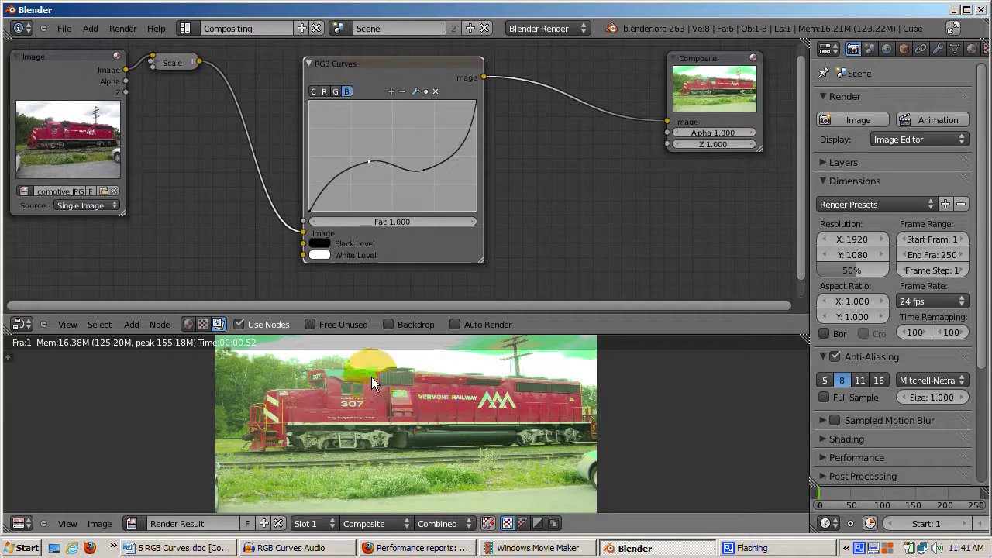
click(297, 303)
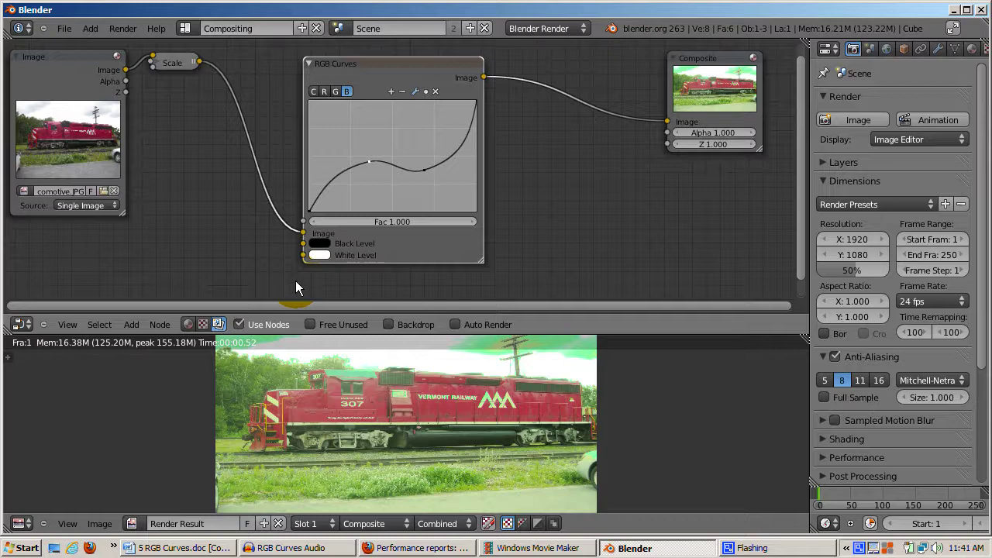
click(693, 546)
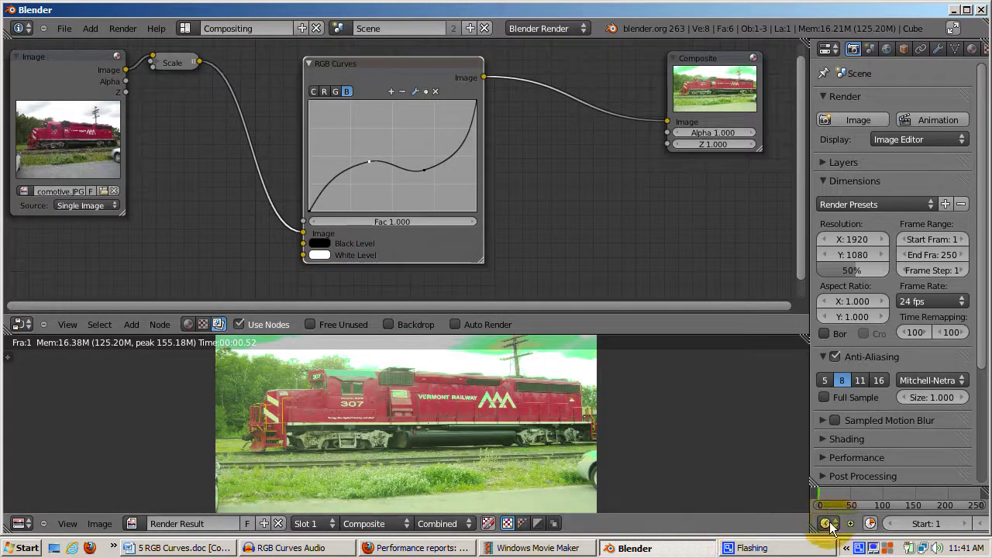
- Form a midtone hump before the dip on the red channel curve, and raise the green channel curve's midtones
click(336, 91)
drag(446, 196, 404, 144)
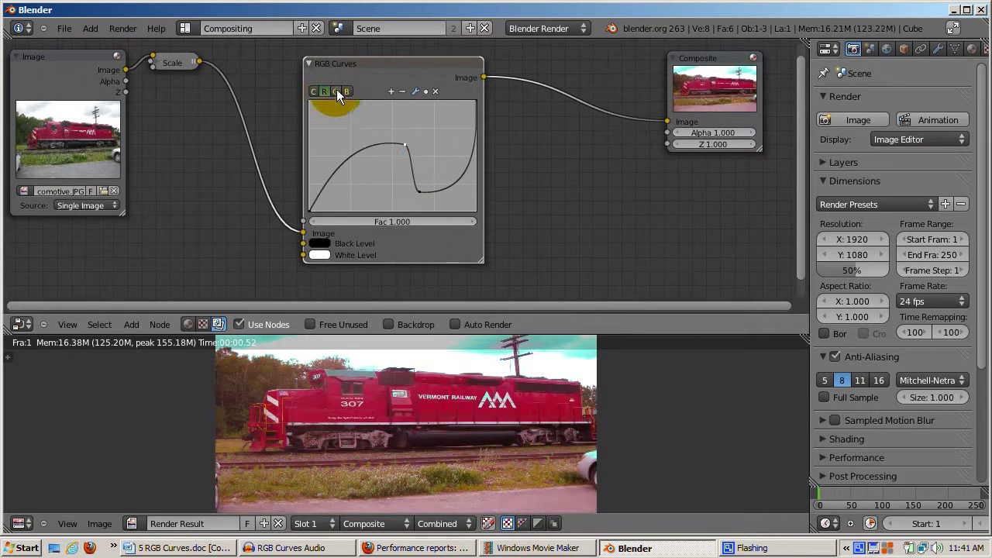
click(336, 91)
drag(386, 150, 379, 115)
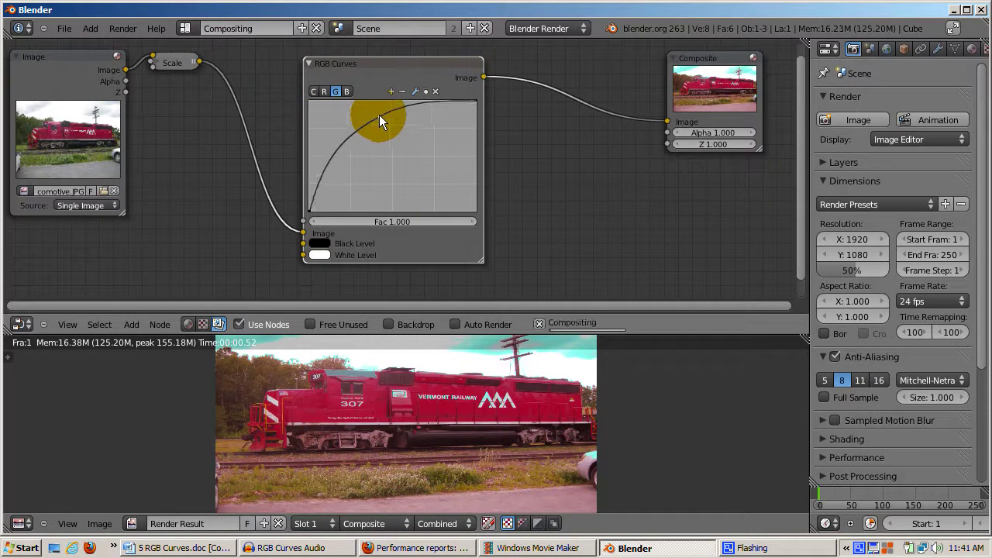
- Bend the blue channel curve into a wave, raised in the darker midtones and dipped in the lighter ones
click(347, 92)
drag(399, 153, 369, 160)
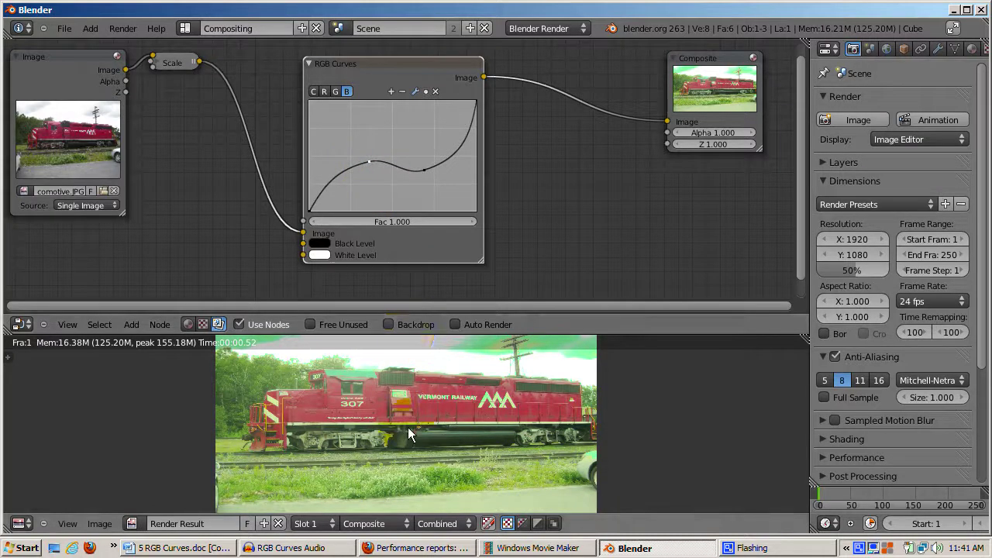
drag(408, 427, 425, 397)
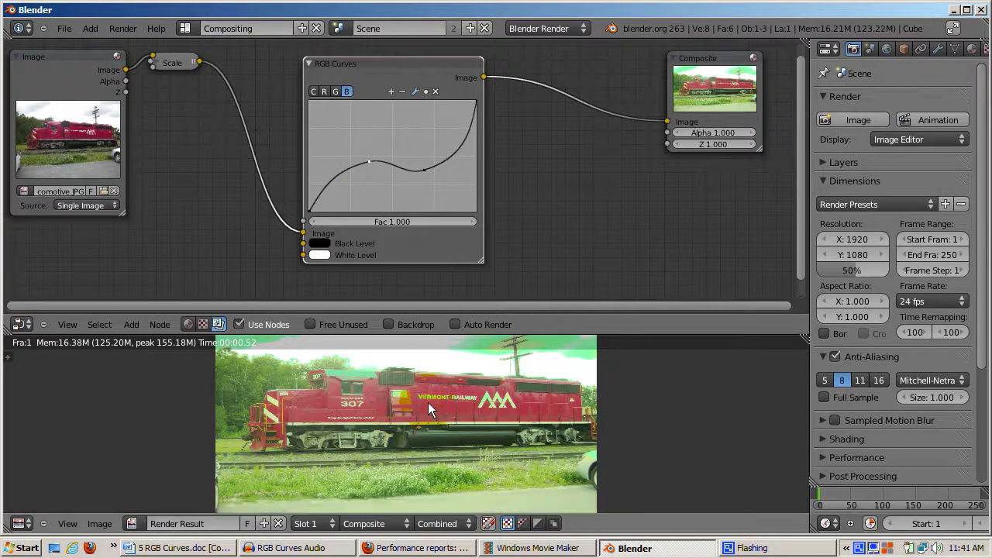